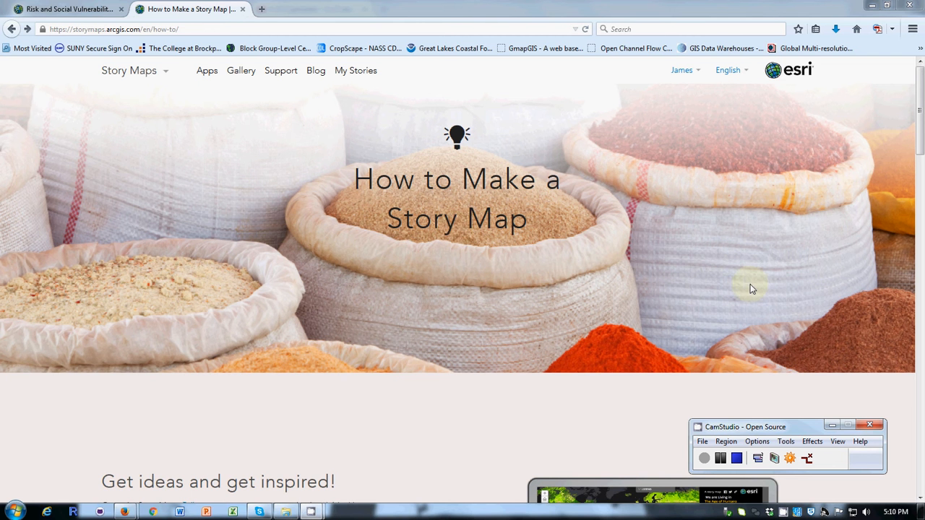
# Step: Open the Story Maps app list from the How to Make a Story Map page
pyautogui.moveTo(920, 122); pyautogui.dragTo(921, 181)
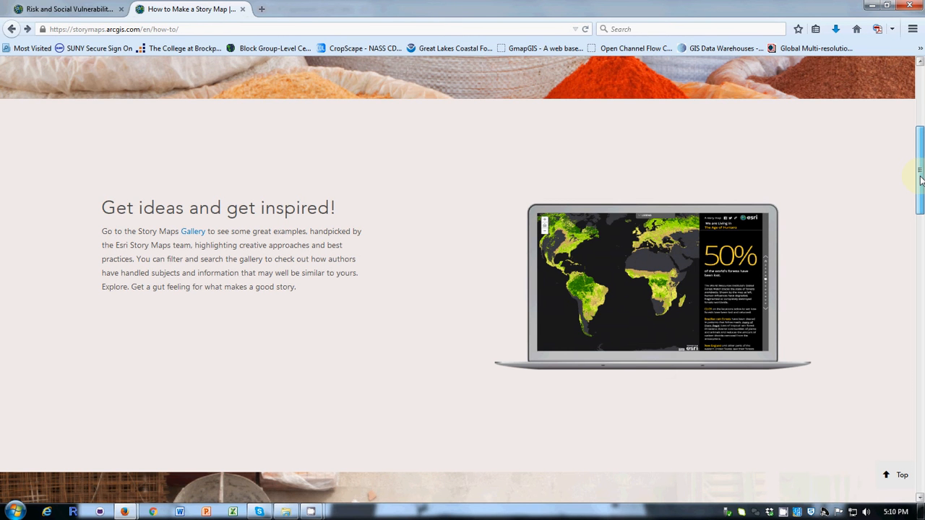
pyautogui.moveTo(920, 180); pyautogui.dragTo(920, 253)
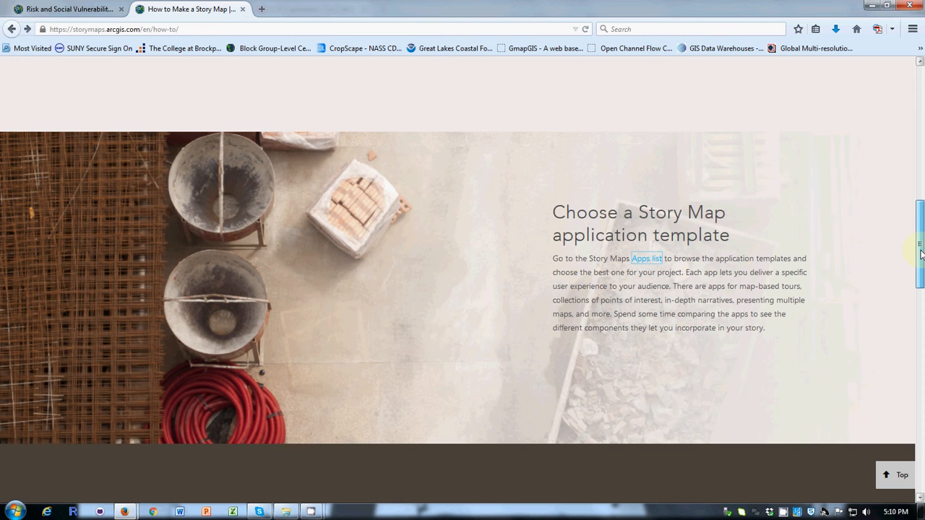
pyautogui.click(644, 258)
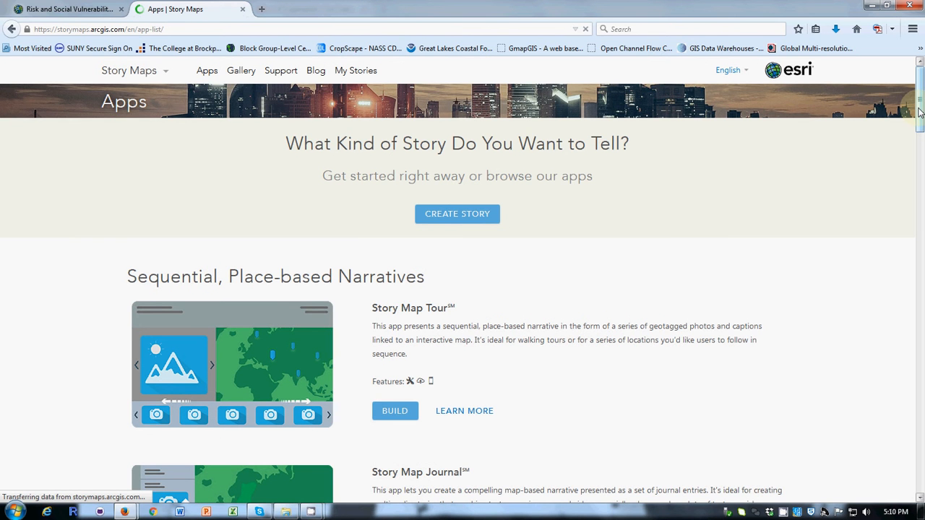
# Step: Start building a Story Map Series using the Tabbed Layout template
pyautogui.moveTo(920, 109); pyautogui.dragTo(921, 136)
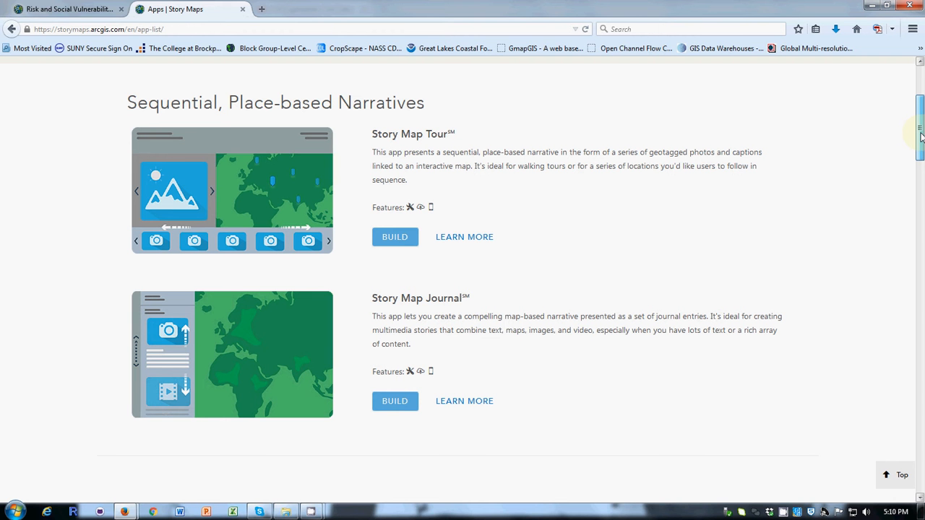
pyautogui.moveTo(921, 137); pyautogui.dragTo(921, 298)
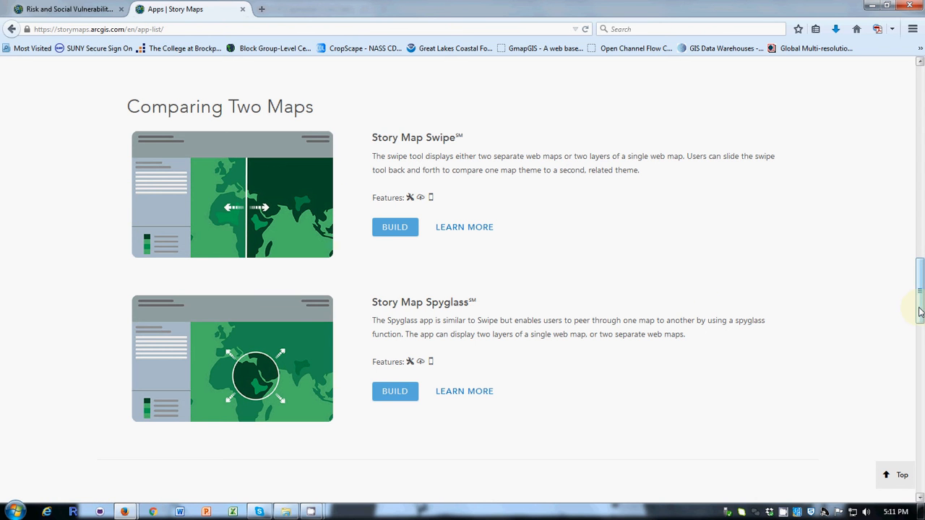
pyautogui.moveTo(920, 309); pyautogui.dragTo(921, 371)
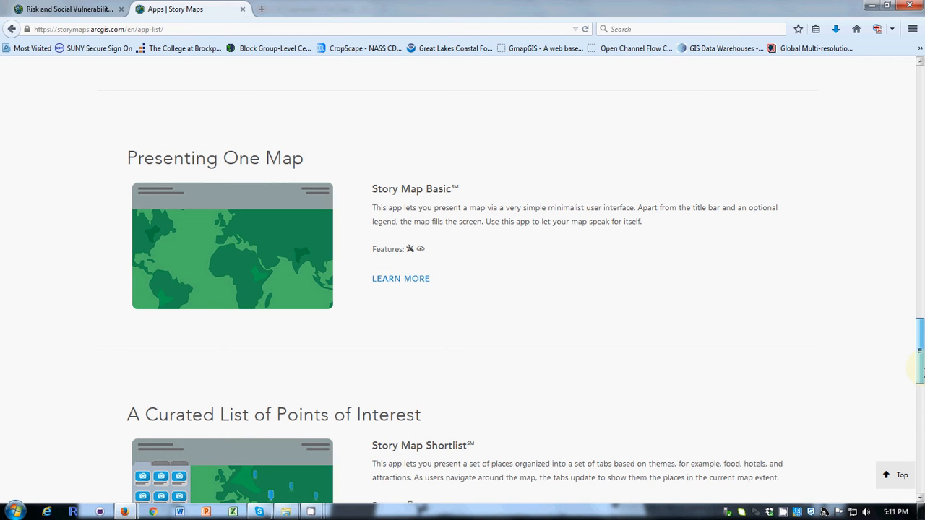
pyautogui.moveTo(921, 372); pyautogui.dragTo(921, 211)
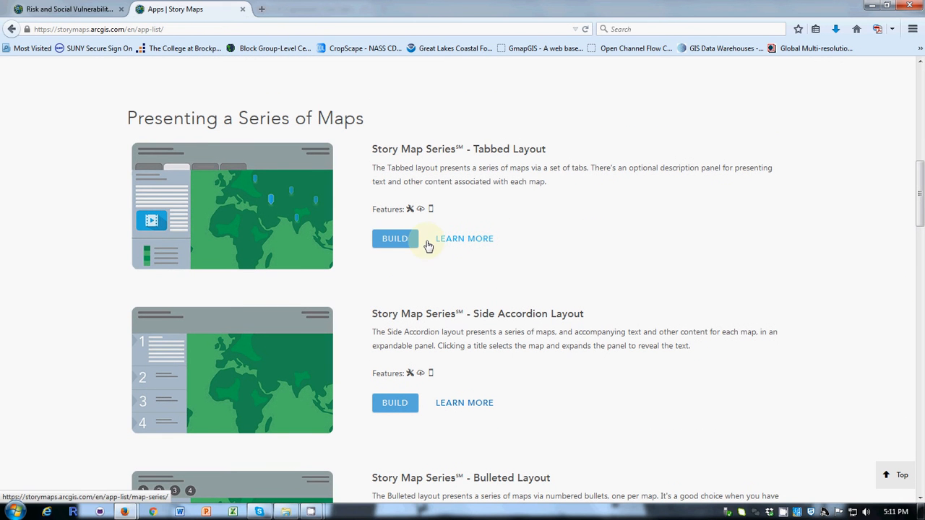
pyautogui.click(391, 240)
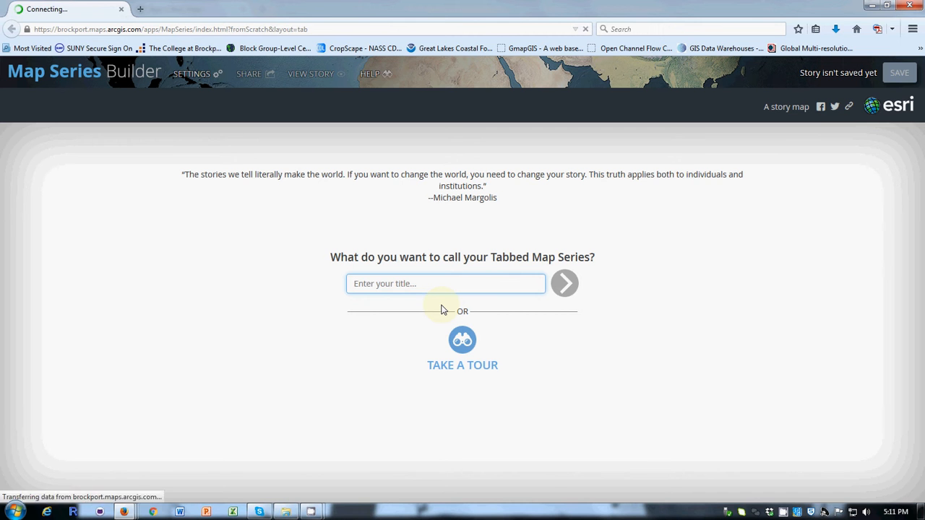
# Step: Title the series example and add a first tab showing the EQ Risk map with its legend enabled
pyautogui.write('example')
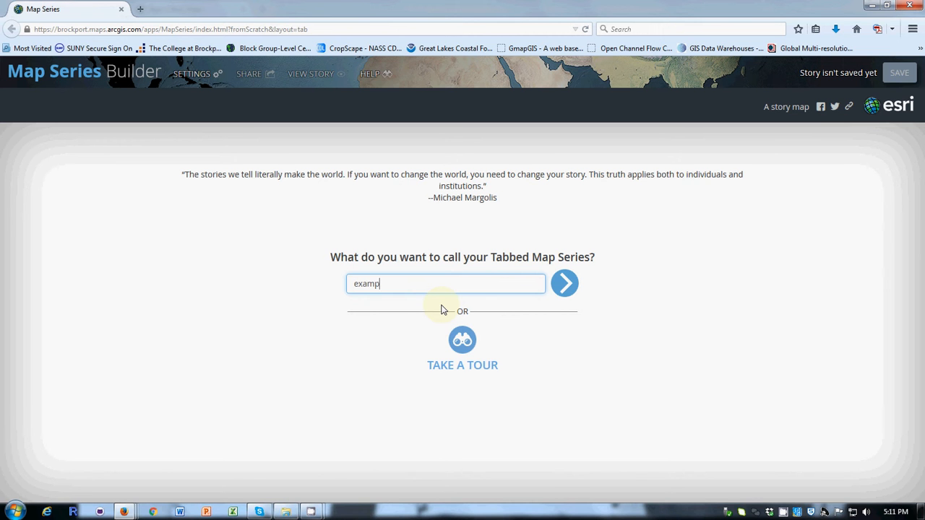
pyautogui.click(563, 283)
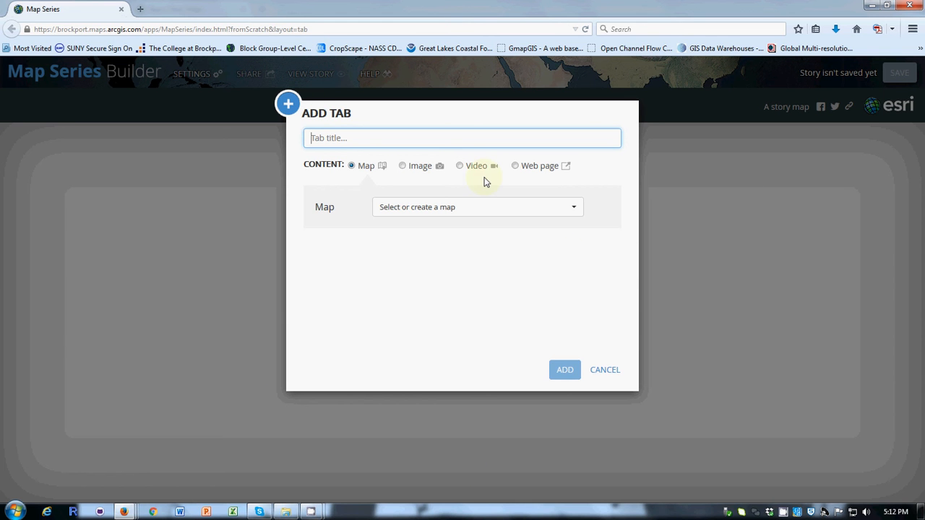
pyautogui.click(576, 209)
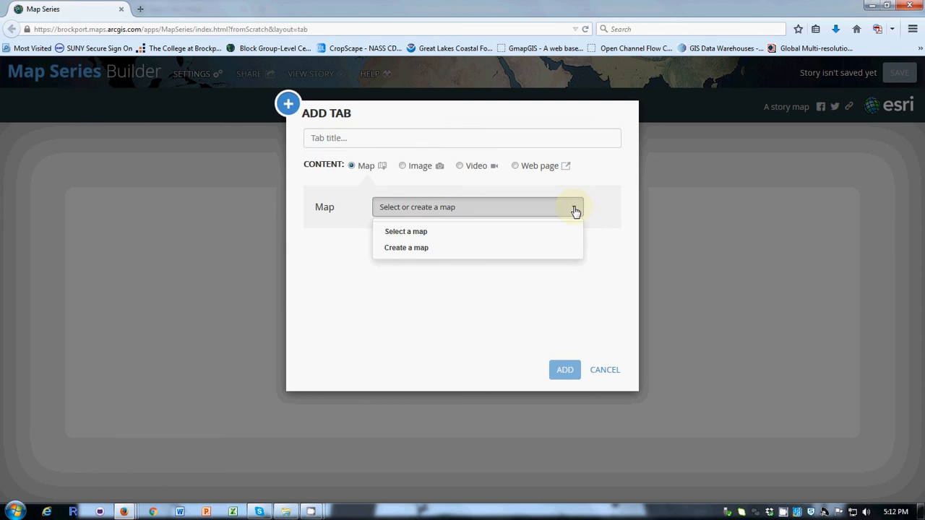
pyautogui.click(424, 234)
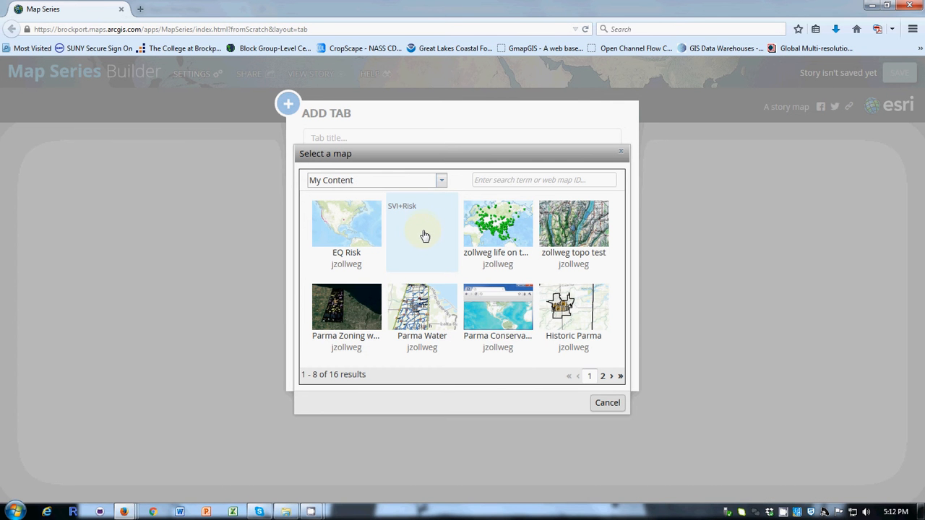
pyautogui.click(341, 224)
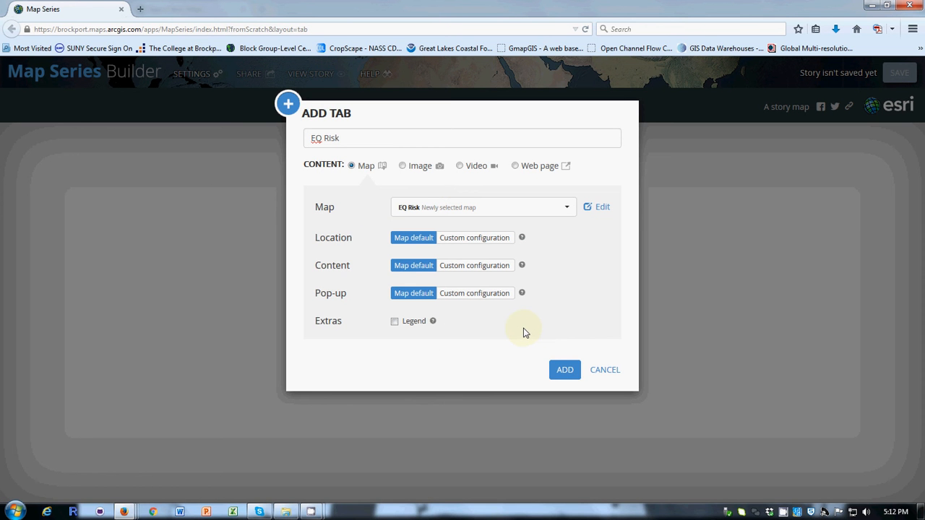
pyautogui.click(395, 322)
pyautogui.click(562, 372)
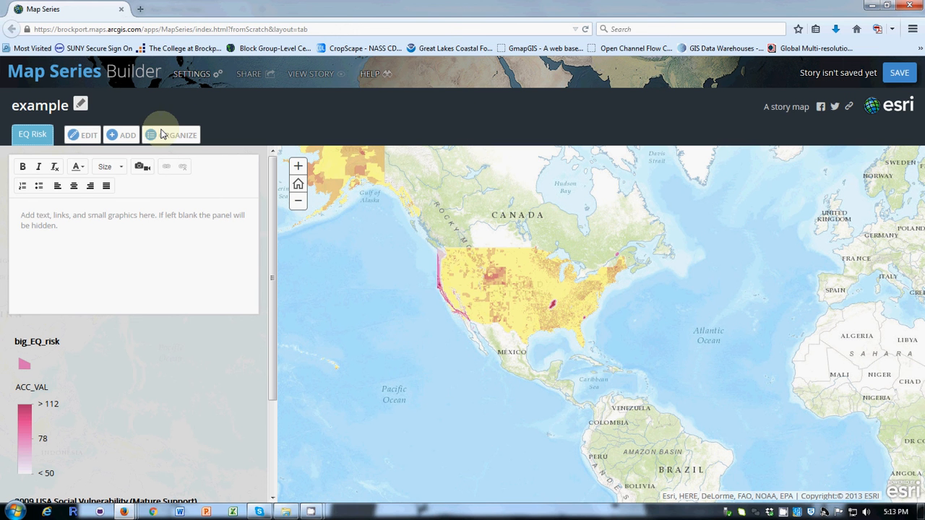
# Step: Enter two lines of placeholder text, dfdsgfasdfasd and asdfasdfasdfasdfasdfasd, in the tab's description panel
pyautogui.click(47, 220)
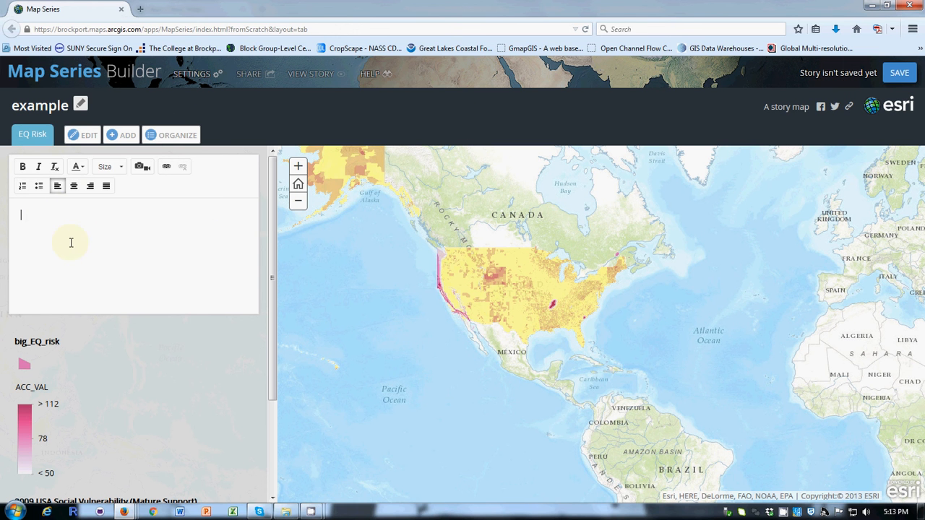
pyautogui.write('dfdsgfasdfasd')
pyautogui.press('Return')
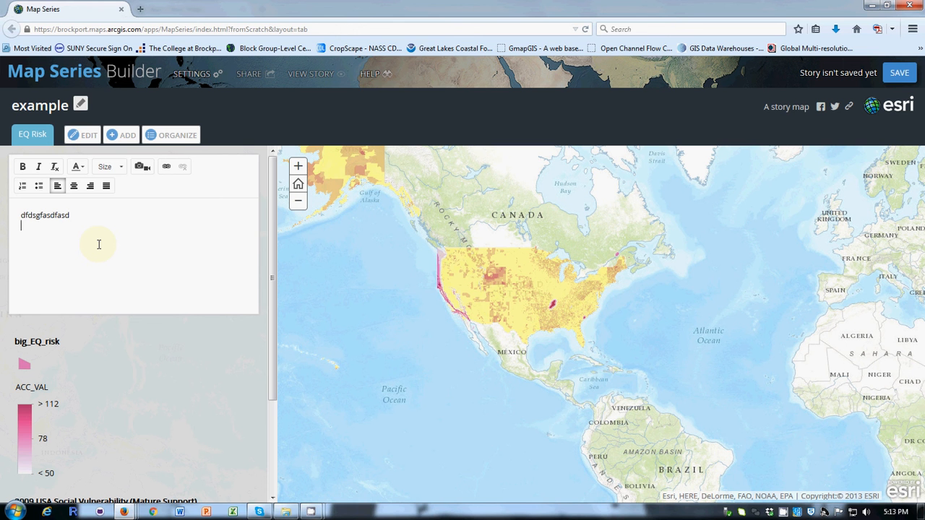
pyautogui.write('asdfasdfasdfasdfasdfasd')
# Step: Insert a link to cnn.com on a new line of the description panel
pyautogui.click(24, 134)
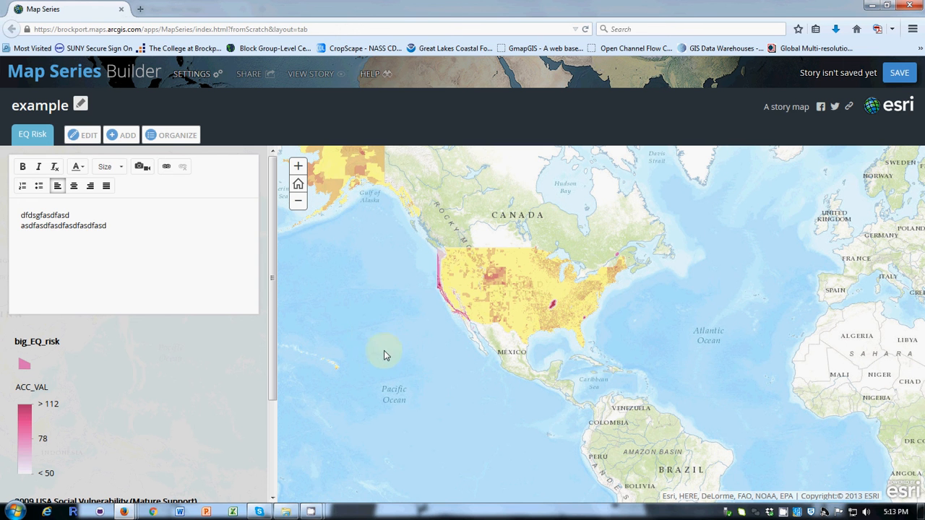
pyautogui.click(167, 168)
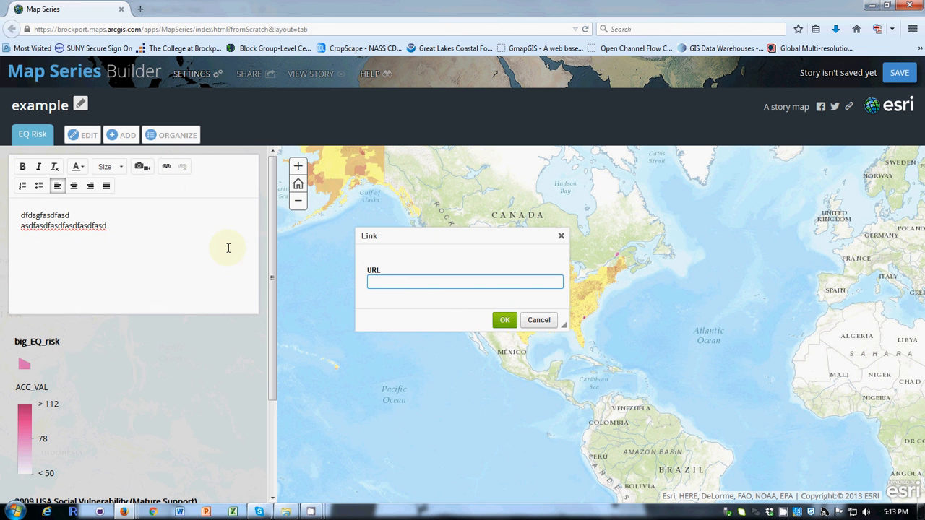
pyautogui.write('cn')
pyautogui.press('BackSpace')
pyautogui.write('nn.com')
pyautogui.click(508, 323)
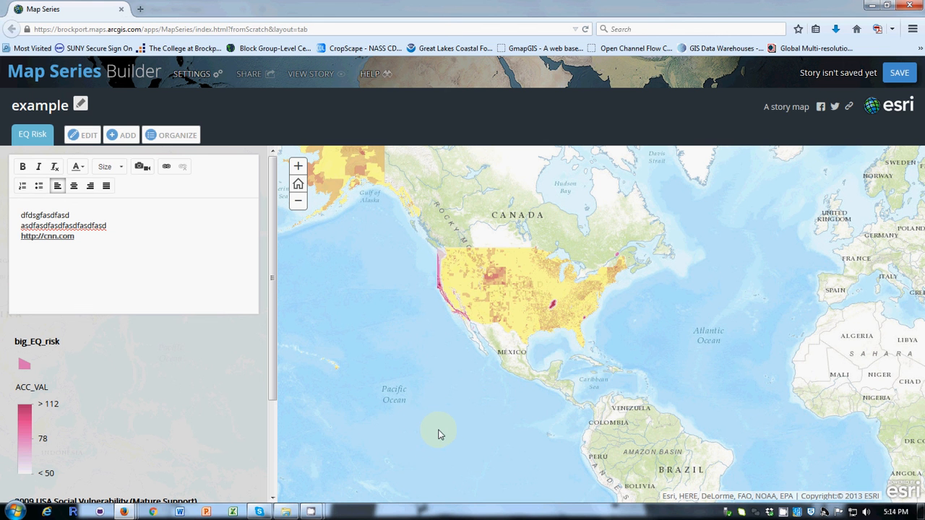
pyautogui.click(120, 136)
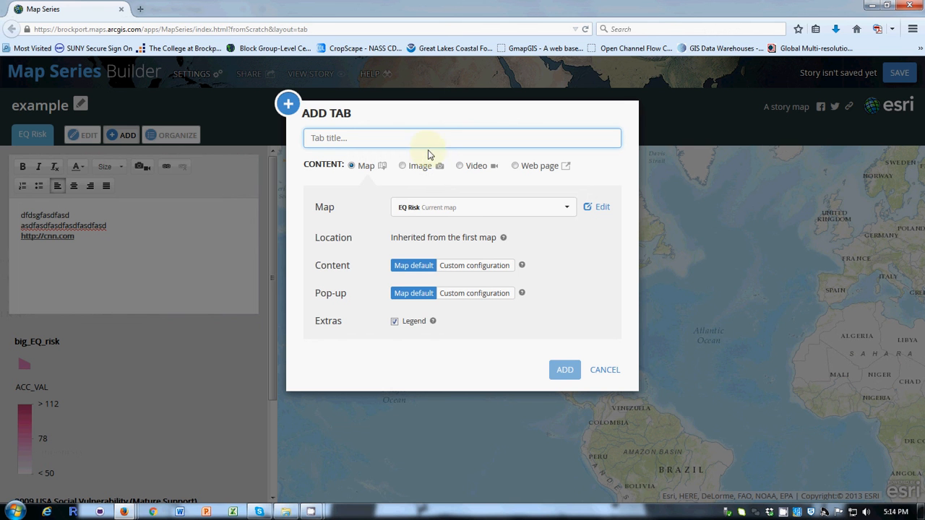
pyautogui.click(514, 166)
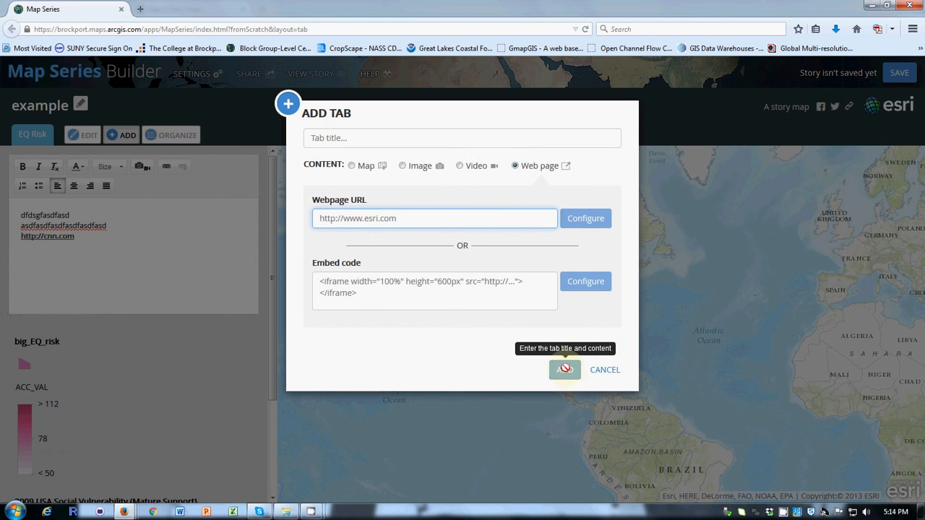
pyautogui.click(404, 142)
pyautogui.write('test')
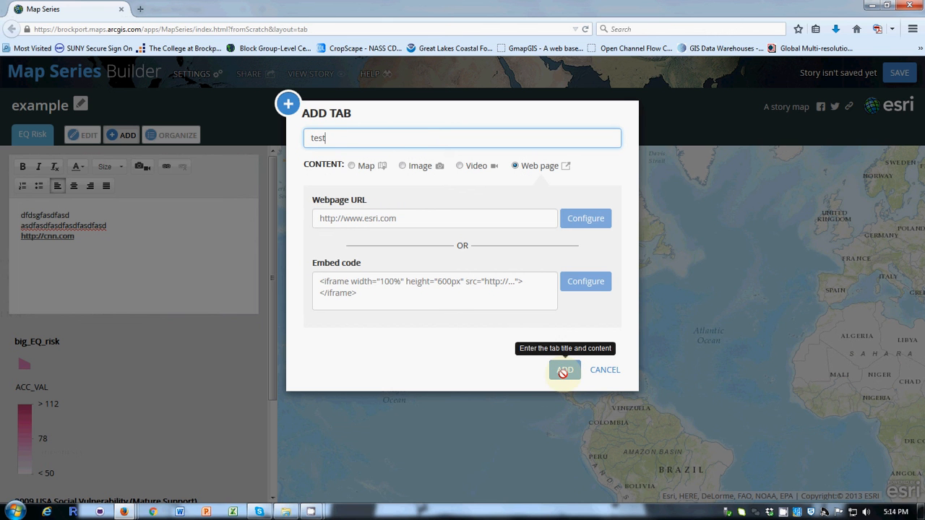
pyautogui.click(429, 223)
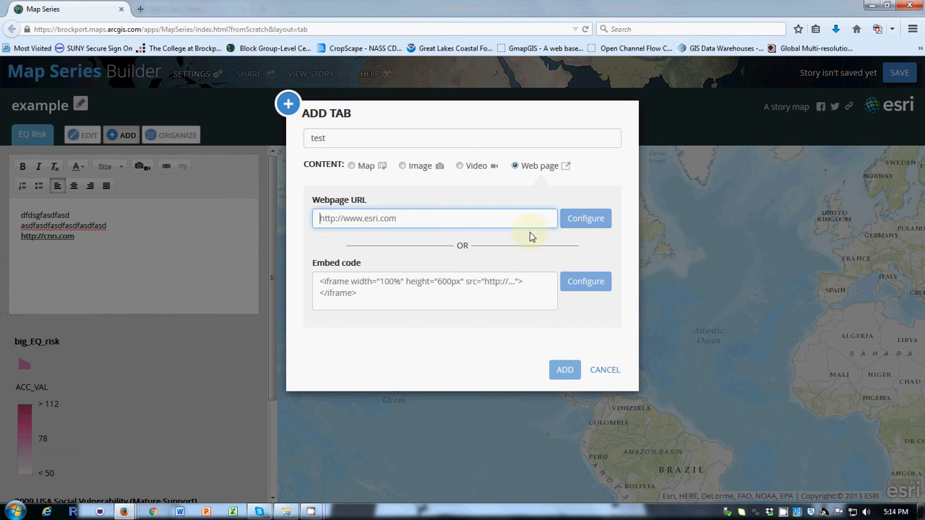
pyautogui.click(585, 221)
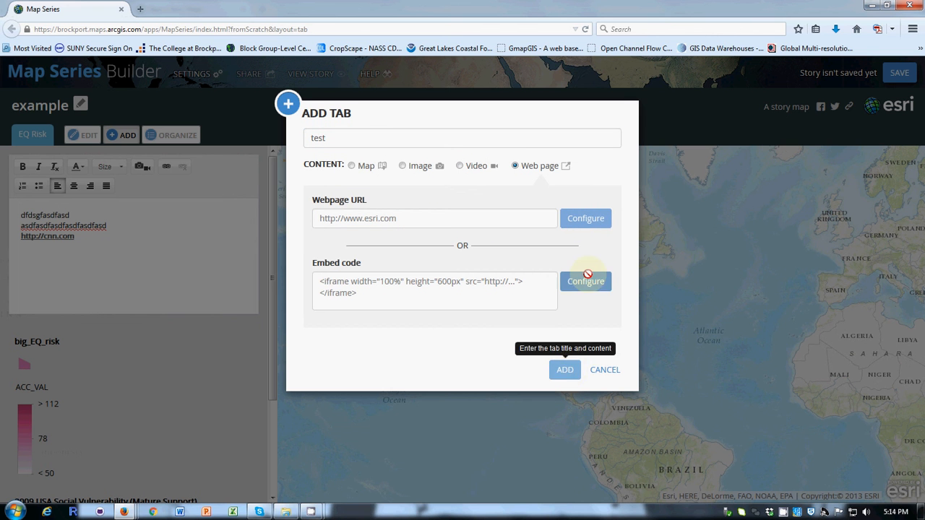
pyautogui.click(610, 373)
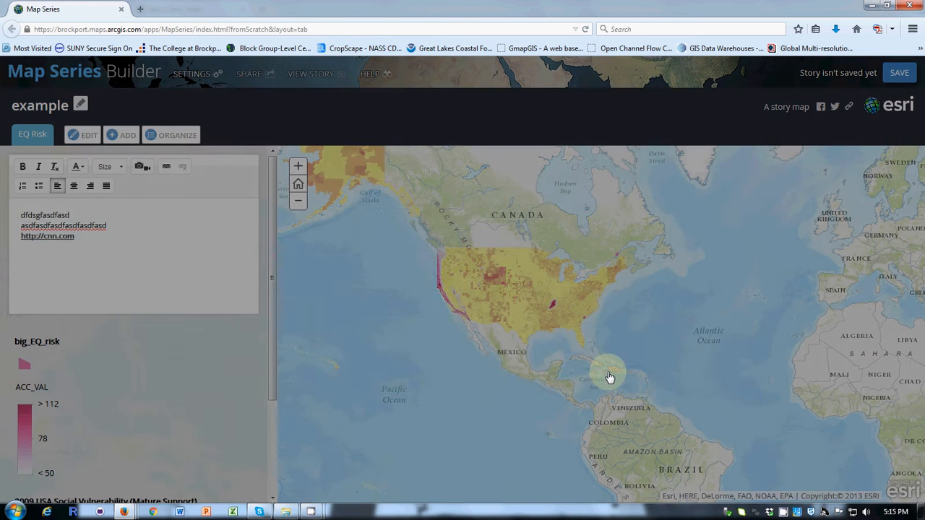
# Step: Edit the EQ Risk tab, preview the Image and Video content options, and replace its map with SVI+Risk
pyautogui.click(82, 135)
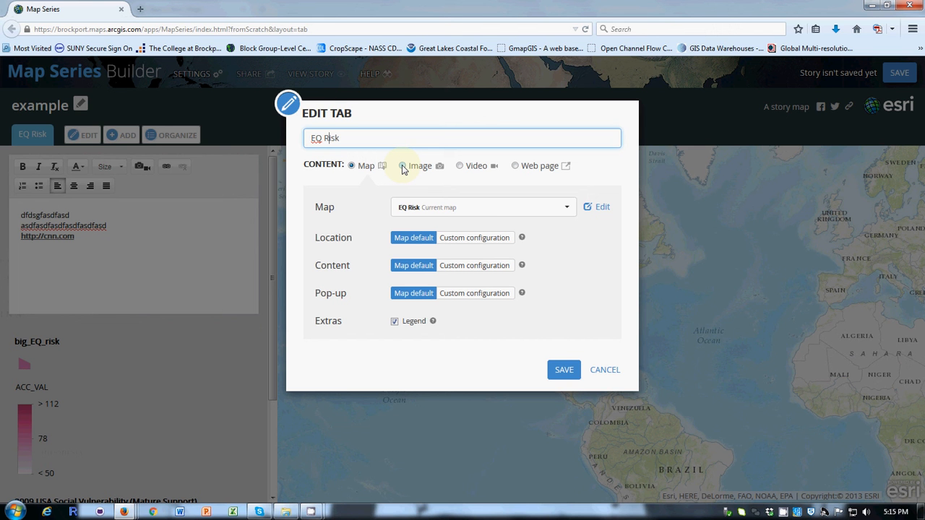
pyautogui.click(404, 167)
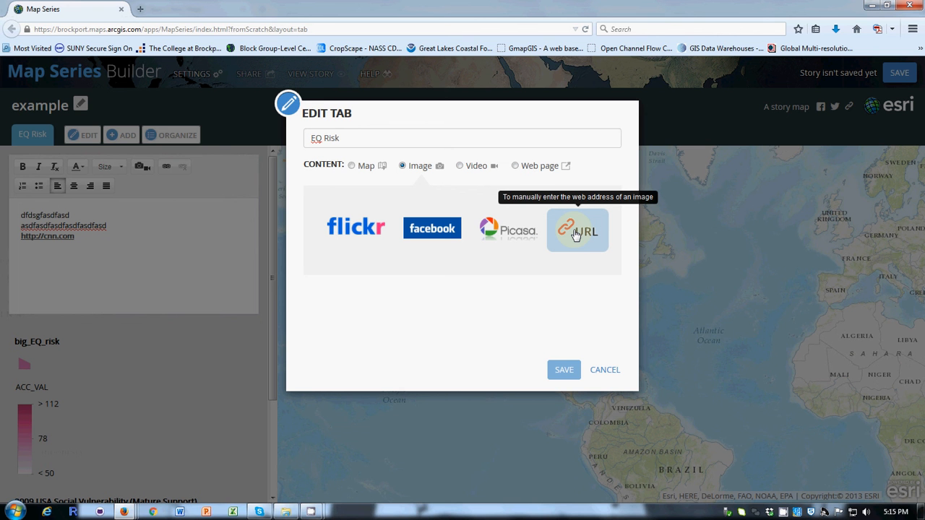
pyautogui.click(461, 167)
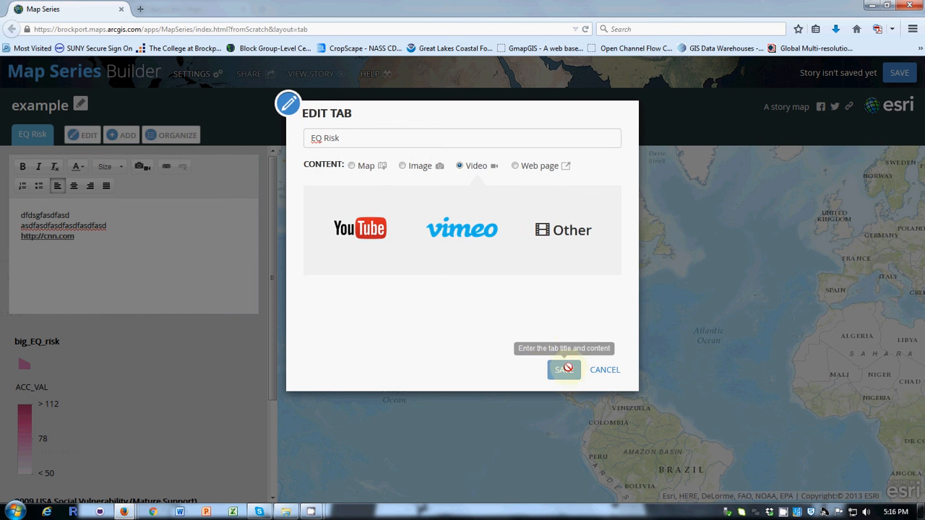
pyautogui.click(368, 173)
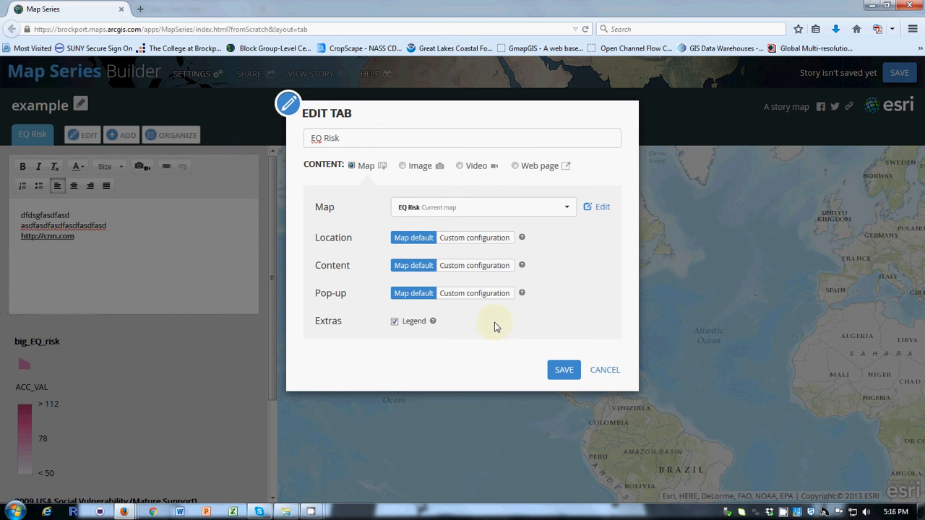
pyautogui.click(568, 209)
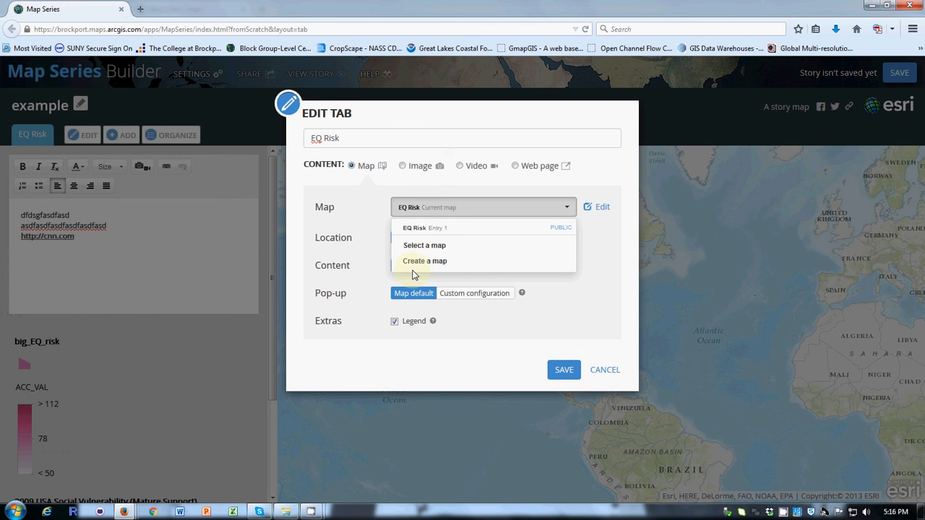
pyautogui.click(438, 248)
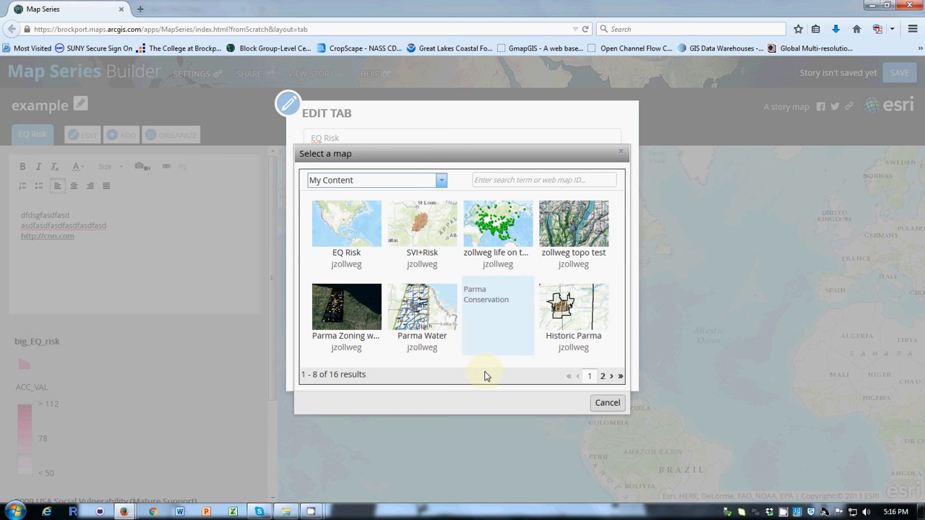
pyautogui.click(421, 227)
pyautogui.click(565, 370)
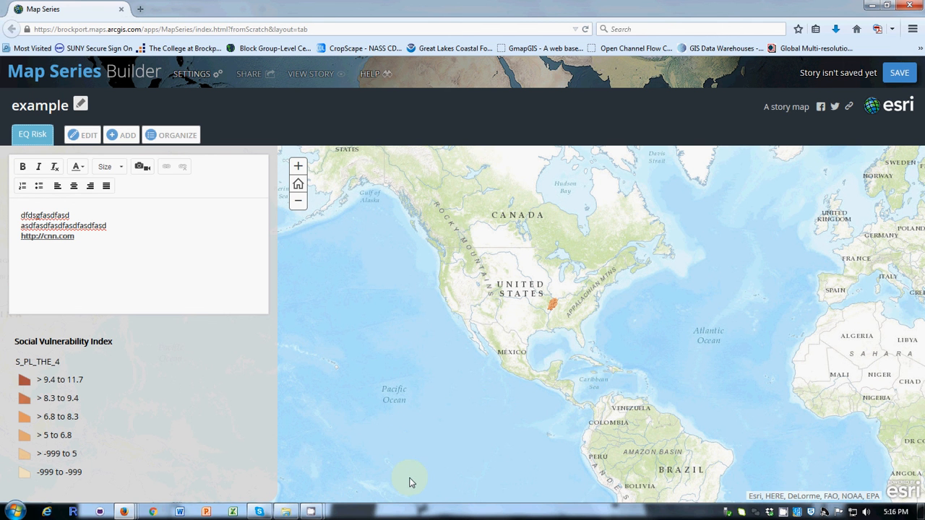
# Step: Rename the series title to adfsdfasdfsda
pyautogui.click(135, 132)
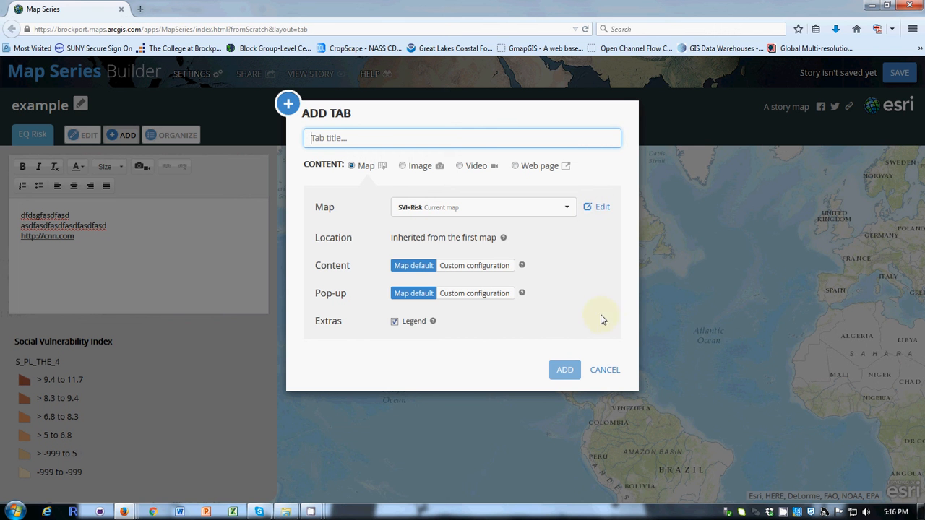
pyautogui.click(609, 370)
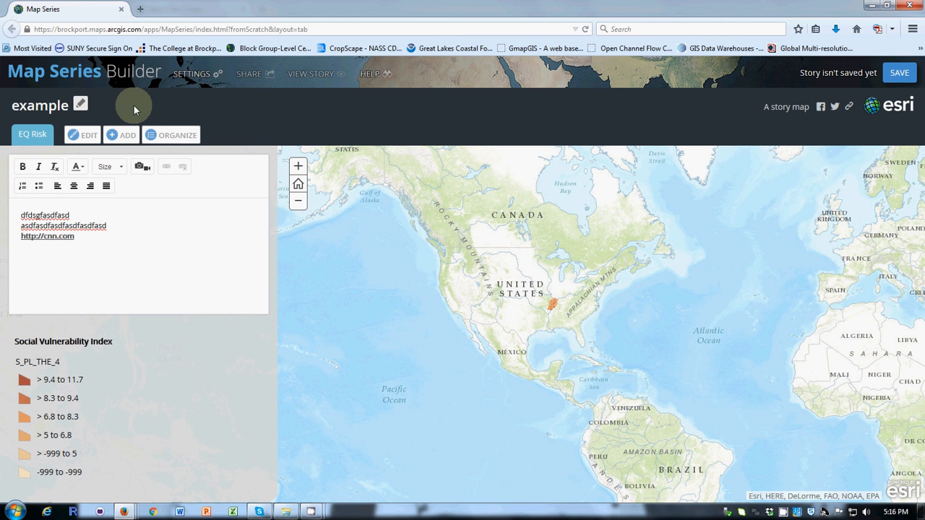
pyautogui.click(80, 107)
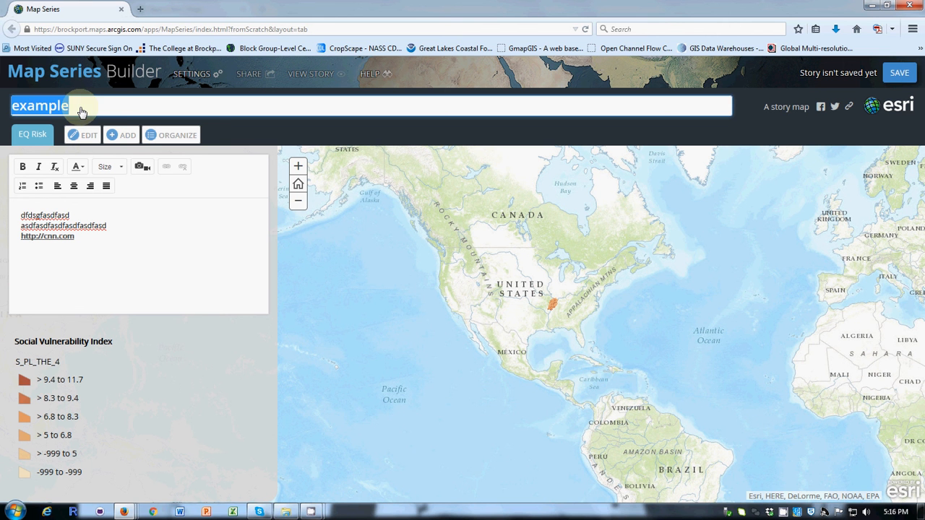
pyautogui.write('adfsdfasdfsda')
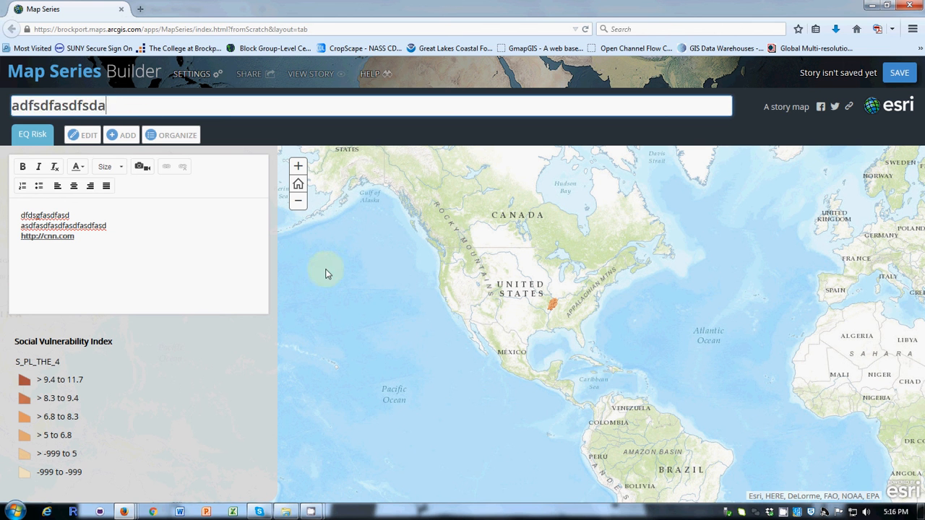
# Step: Open the Organize dialog to review the series' tabs and close it without making changes
pyautogui.click(220, 271)
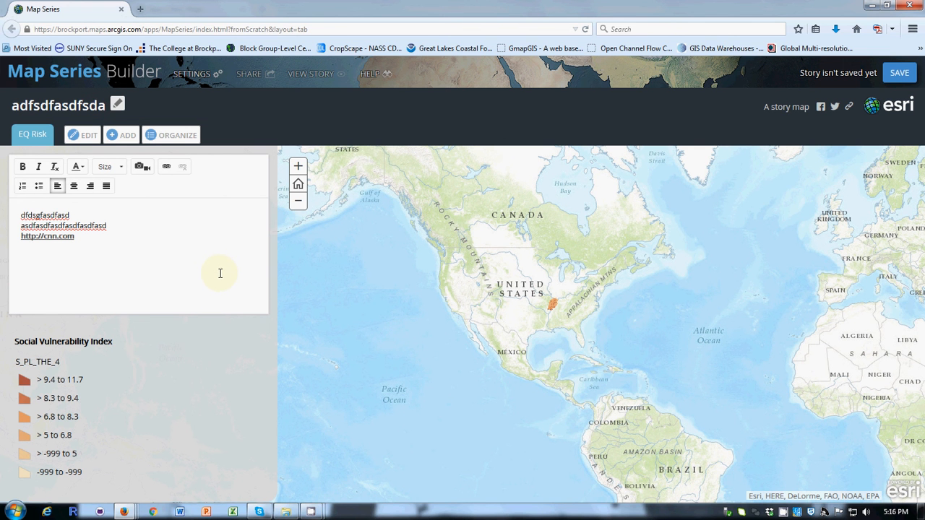
pyautogui.click(172, 130)
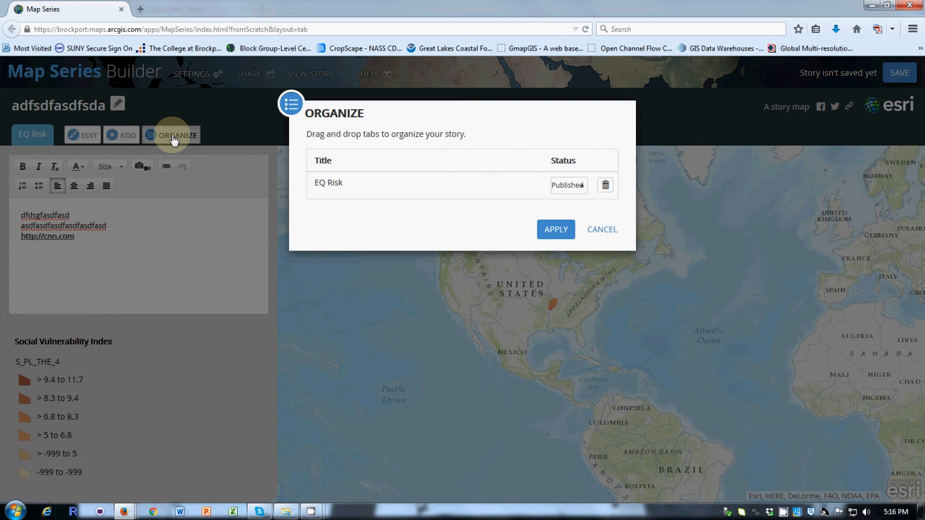
pyautogui.click(604, 230)
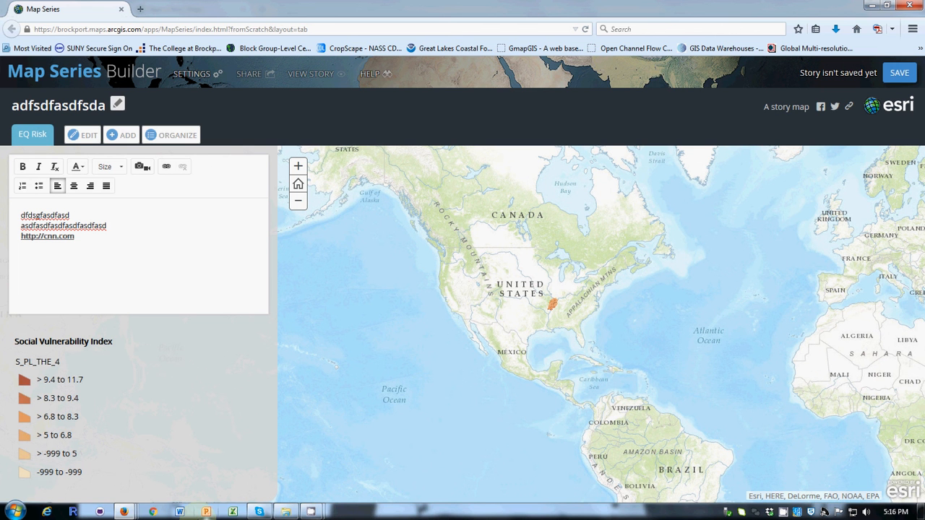
pyautogui.click(127, 513)
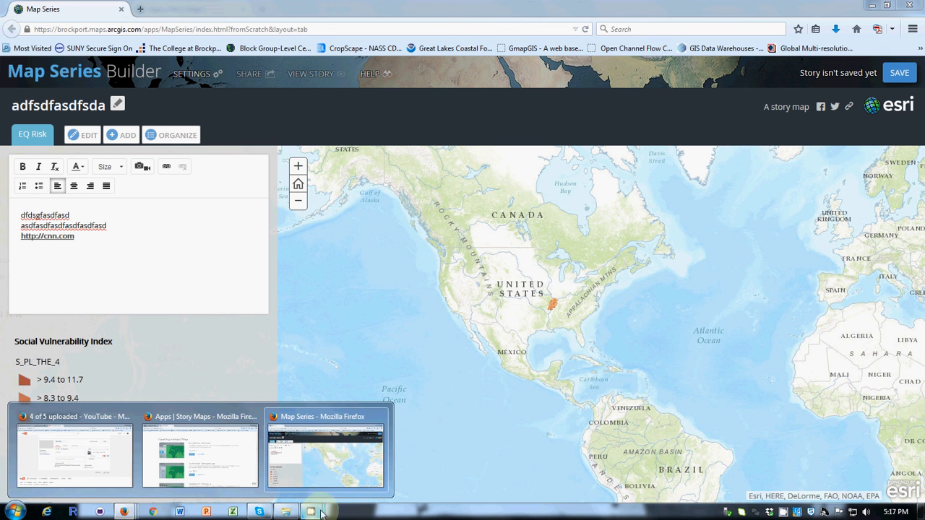
pyautogui.moveTo(315, 513)
pyautogui.click(280, 458)
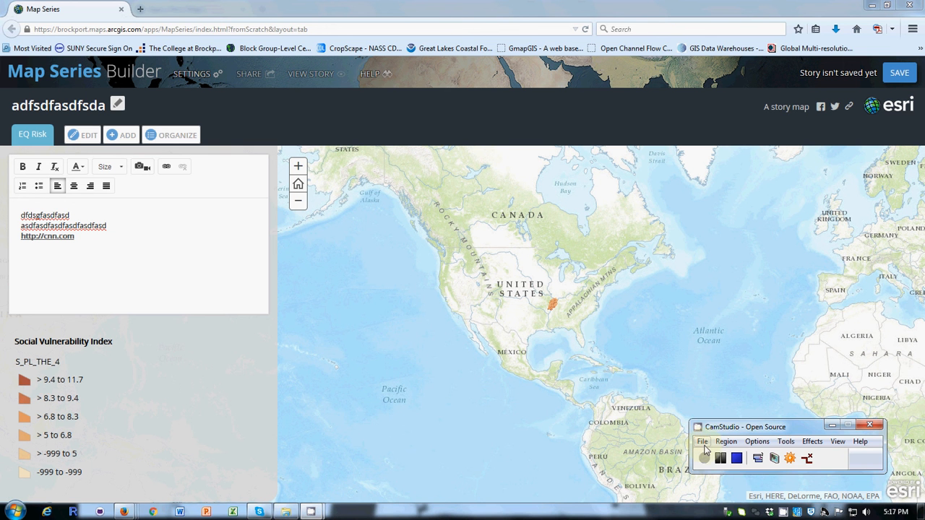
pyautogui.click(702, 443)
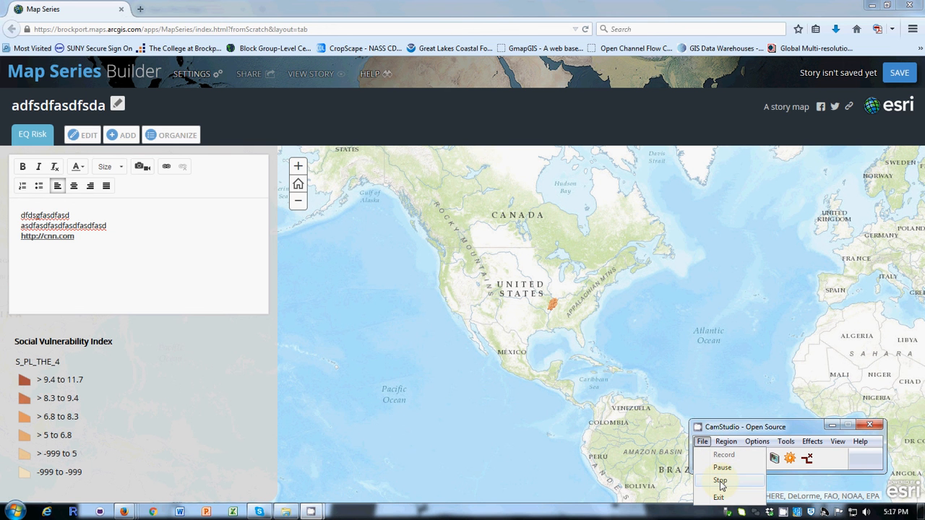